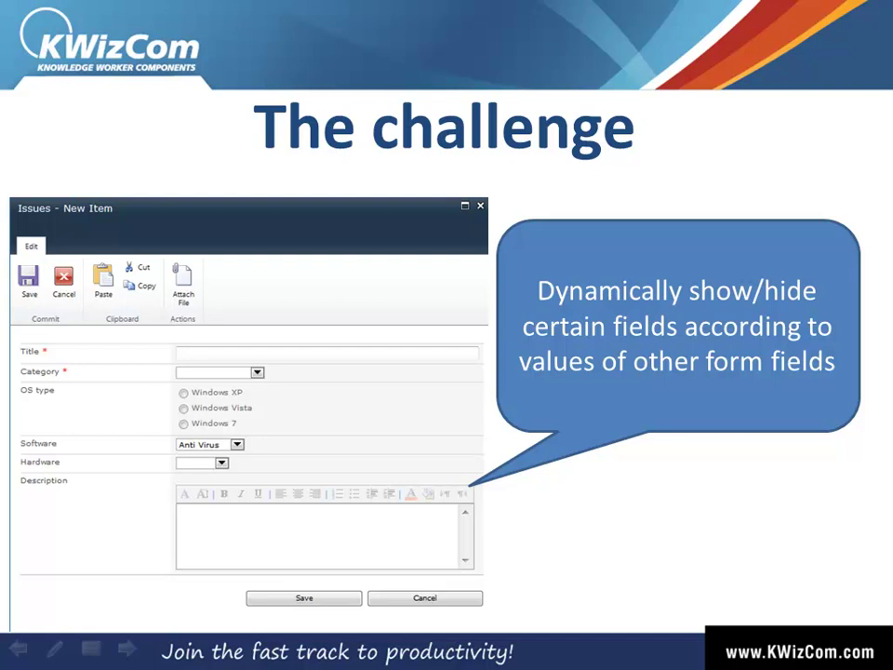
Step: Advance to the 'Helpdesk Issues list' slide and reveal its Hardware category example
{"action": "key", "text": "Right"}
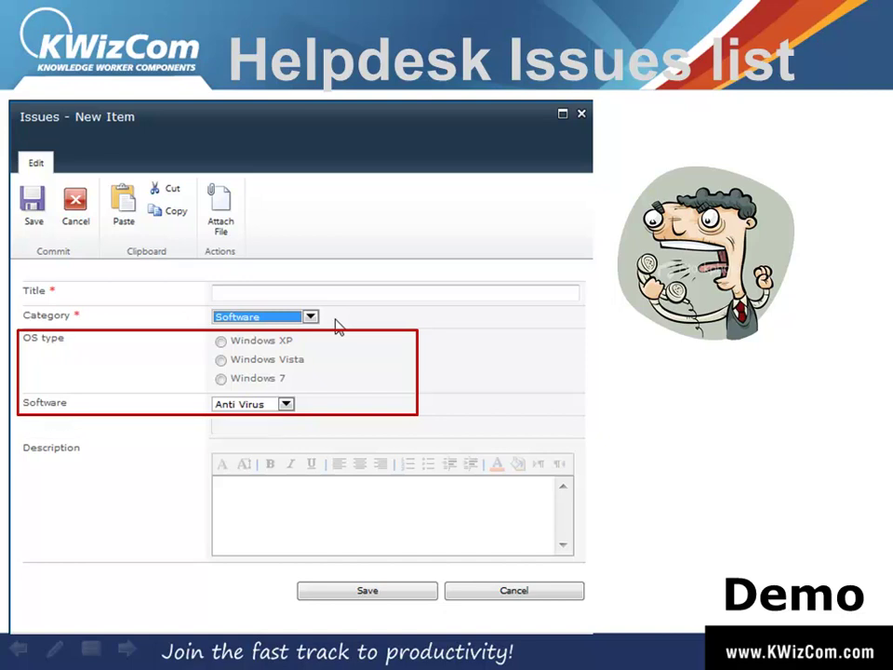
{"action": "key", "text": "Up"}
{"action": "left_click", "coordinate": [267, 425]}
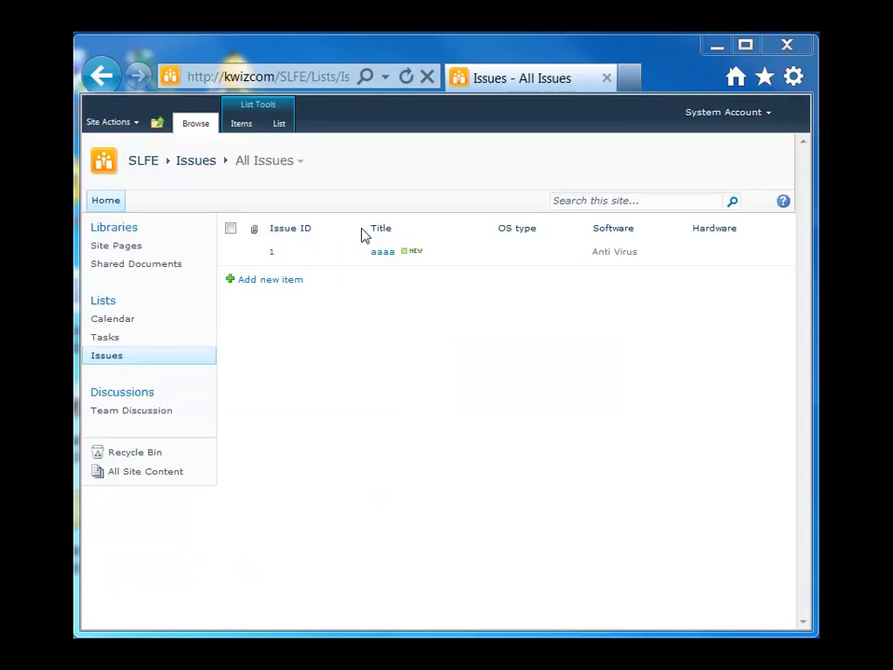
Step: Open the Issues list's KWizCom Field level permissions settings
{"action": "left_click", "coordinate": [280, 127]}
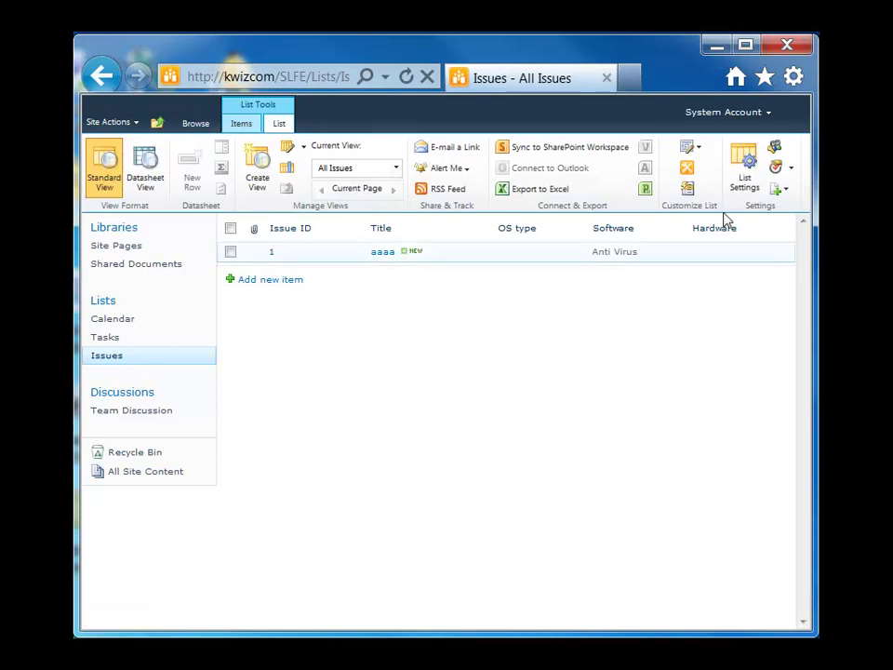
{"action": "left_click", "coordinate": [778, 190]}
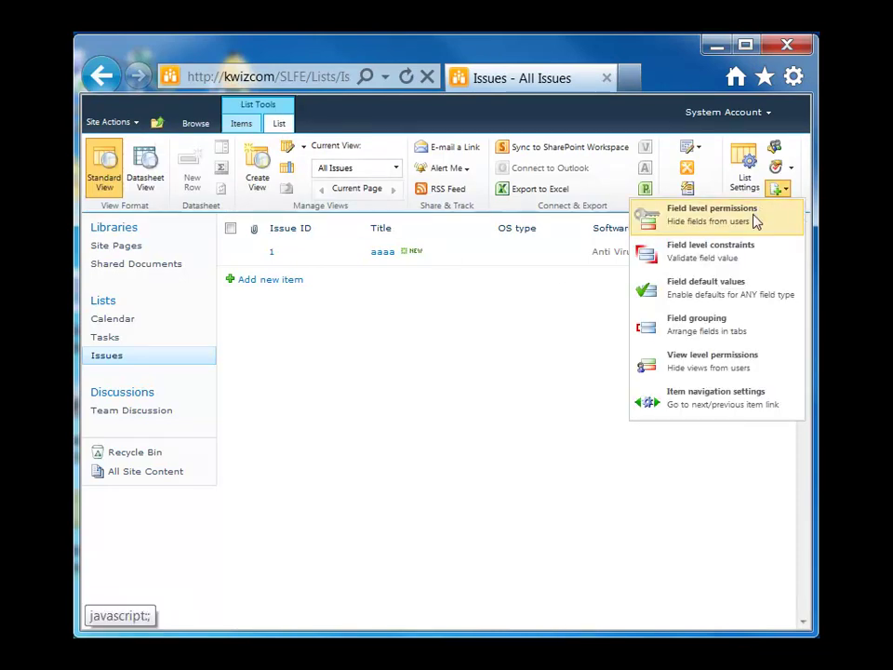
{"action": "left_click", "coordinate": [755, 220]}
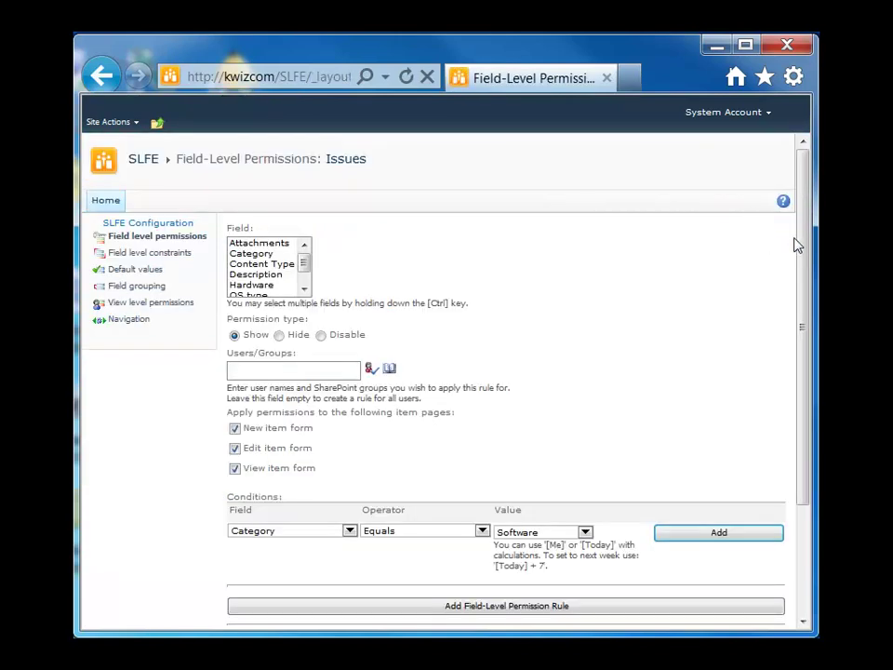
Step: Add a rule hiding the Hardware, OS type and Software fields
{"action": "left_click_drag", "start_coordinate": [804, 243], "coordinate": [806, 279]}
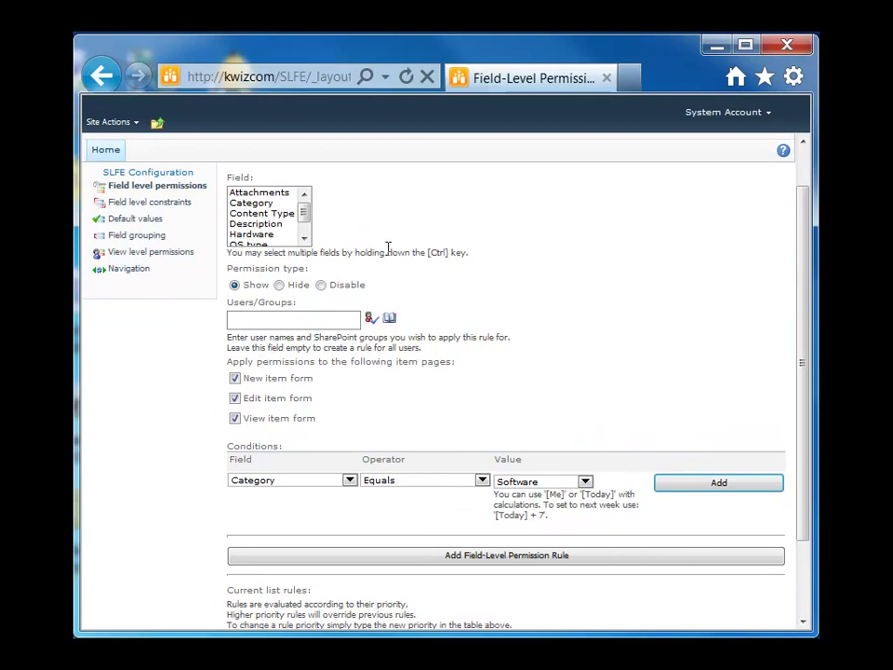
{"action": "scroll", "coordinate": [300, 235], "scroll_direction": "down", "scroll_amount": 1}
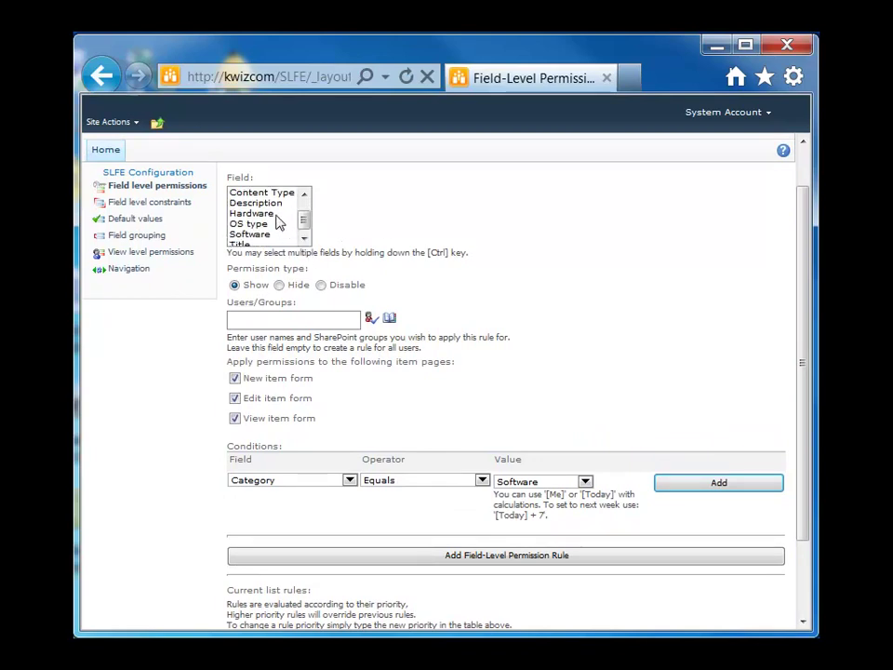
{"action": "left_click", "coordinate": [277, 214]}
{"action": "left_click", "coordinate": [276, 225], "text": "ctrl"}
{"action": "left_click", "coordinate": [275, 234], "text": "ctrl"}
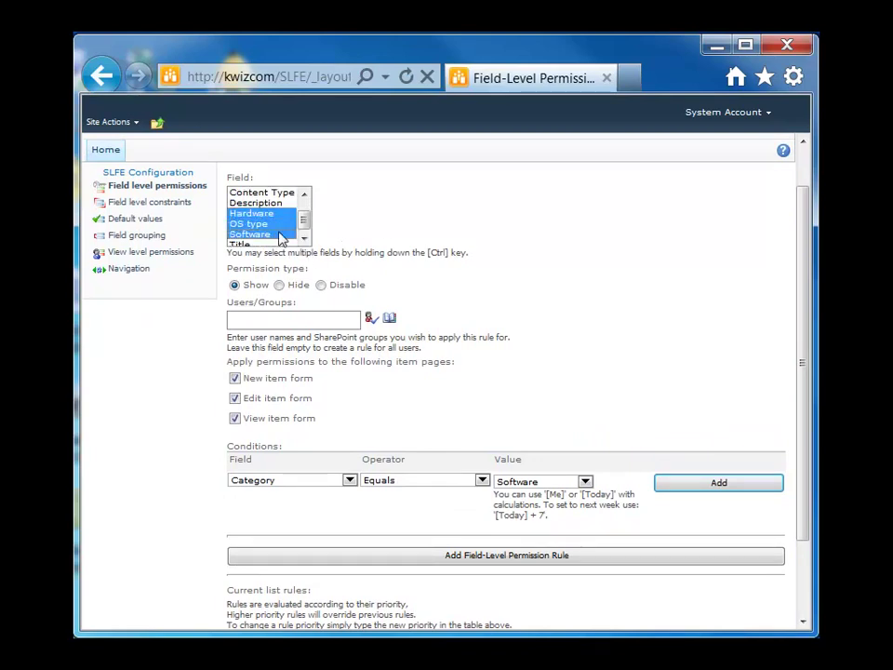
{"action": "left_click", "coordinate": [279, 285]}
{"action": "left_click", "coordinate": [476, 558]}
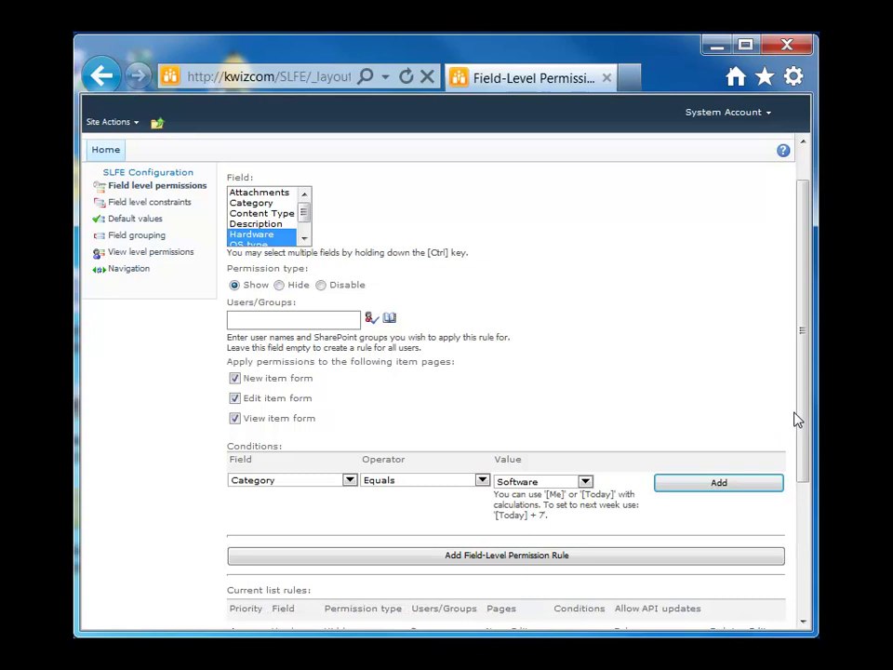
Step: Add the condition Category equals Hardware and save the rule showing the Hardware field
{"action": "left_click_drag", "start_coordinate": [802, 422], "coordinate": [778, 560]}
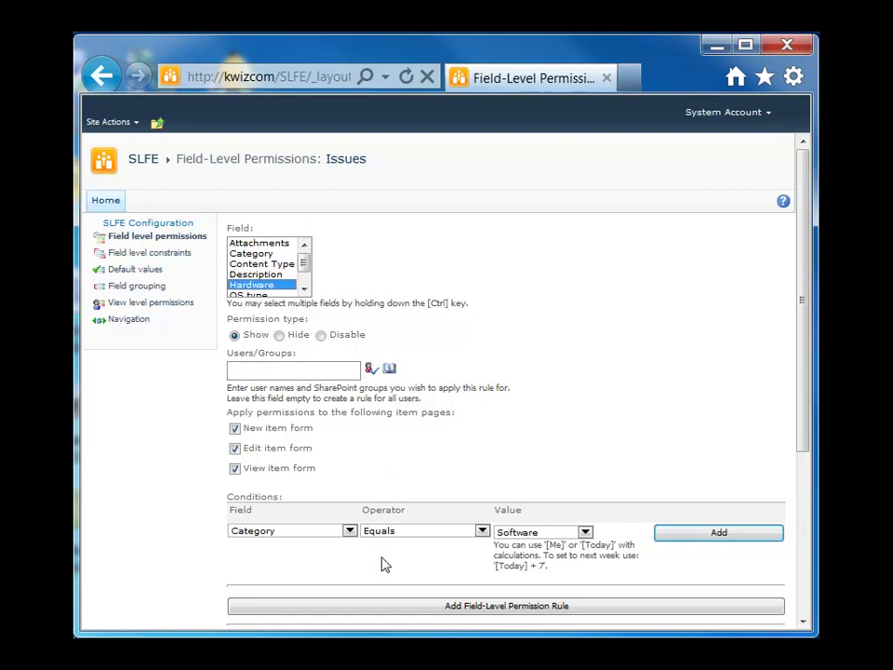
{"action": "left_click", "coordinate": [584, 532]}
{"action": "left_click", "coordinate": [561, 557]}
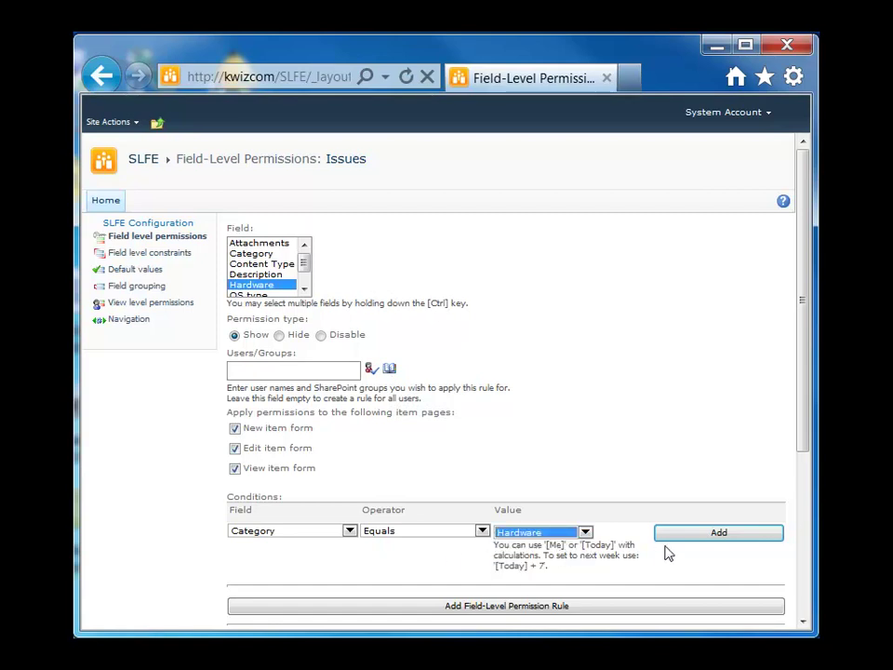
{"action": "left_click", "coordinate": [679, 538]}
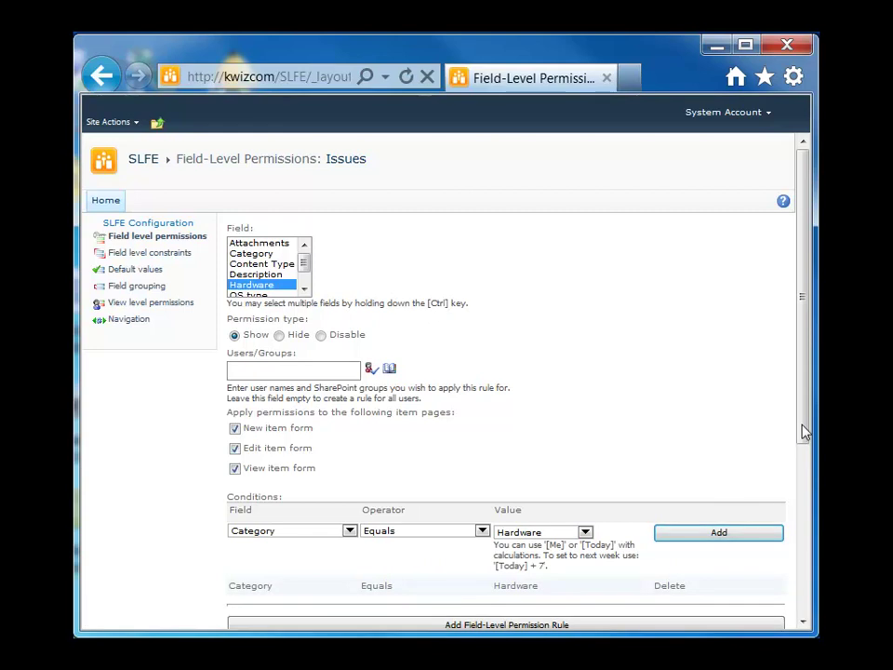
{"action": "scroll", "coordinate": [804, 473], "scroll_direction": "down", "scroll_amount": 3}
{"action": "left_click", "coordinate": [563, 422]}
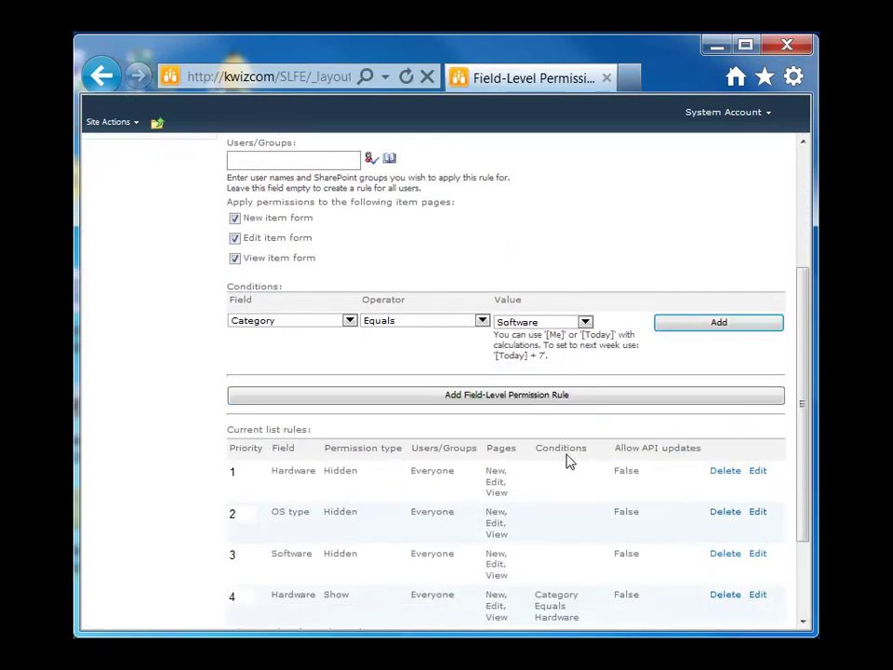
{"action": "scroll", "coordinate": [569, 462], "scroll_direction": "down", "scroll_amount": 2}
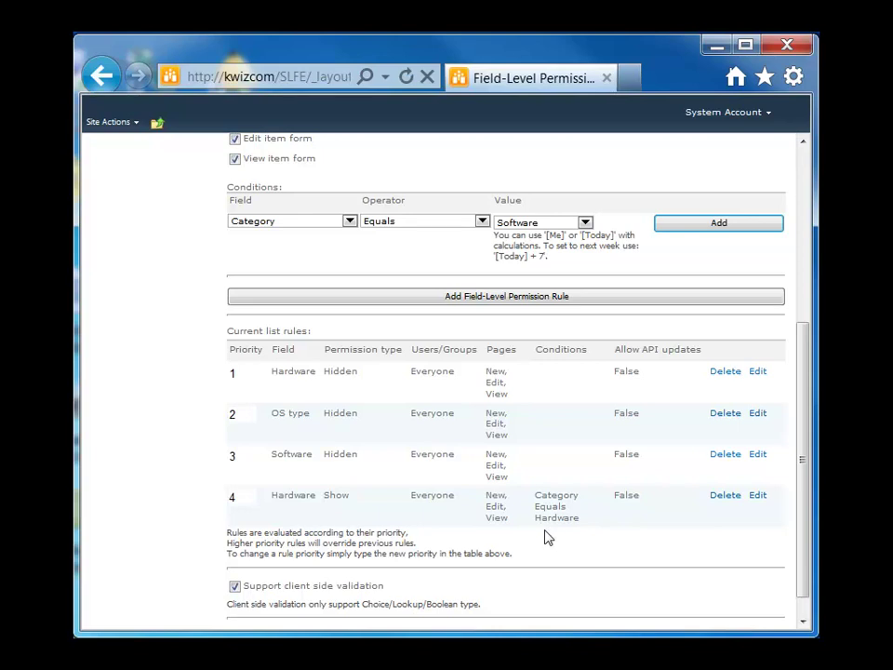
Step: Select OS type and Software, add condition Category equals Software, and save the Show rule
{"action": "scroll", "coordinate": [547, 534], "scroll_direction": "up", "scroll_amount": 4}
{"action": "scroll", "coordinate": [415, 343], "scroll_direction": "down", "scroll_amount": 1}
{"action": "scroll", "coordinate": [419, 357], "scroll_direction": "up", "scroll_amount": 1}
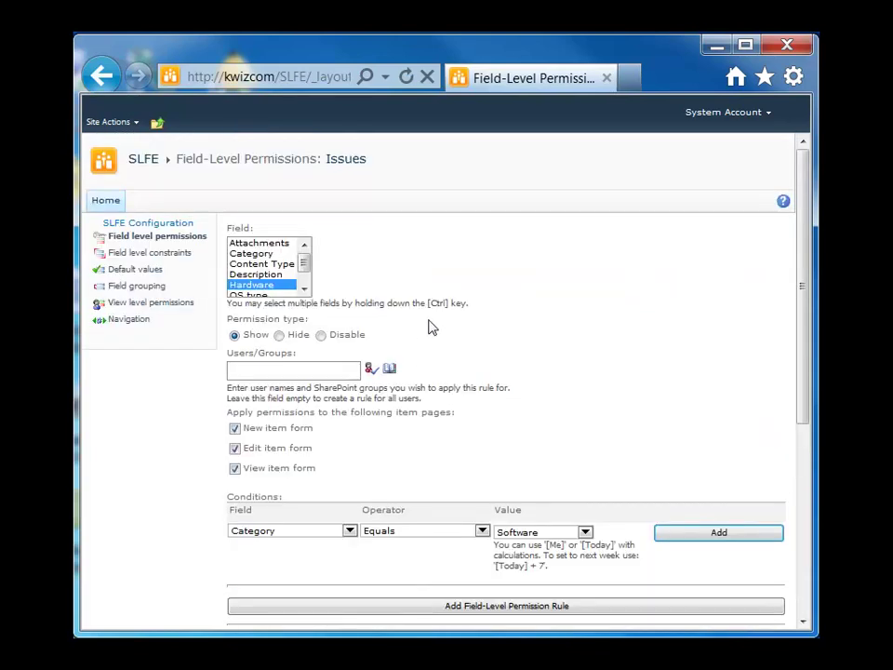
{"action": "left_click", "coordinate": [305, 291]}
{"action": "left_click", "coordinate": [303, 290]}
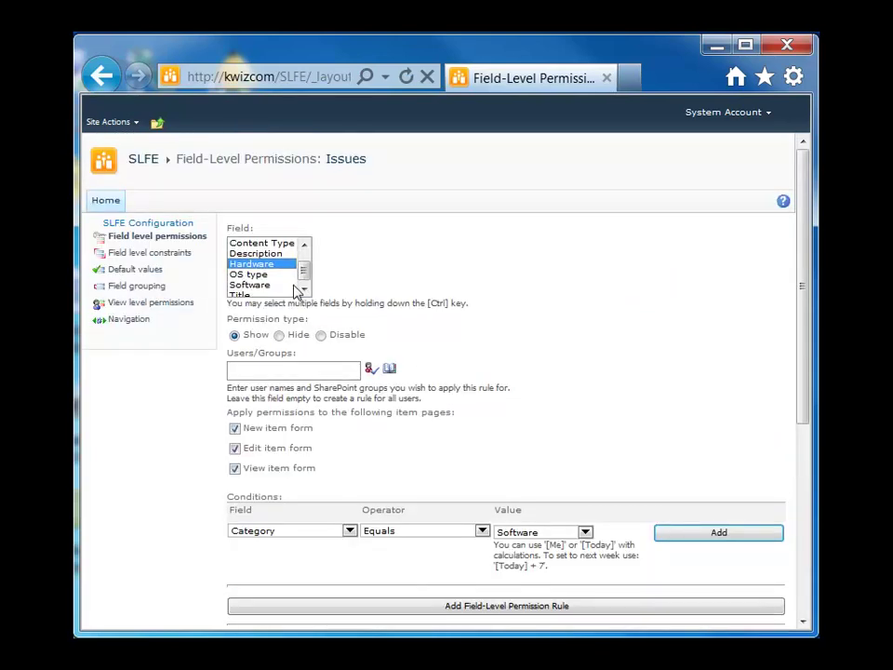
{"action": "left_click", "coordinate": [270, 275]}
{"action": "left_click", "coordinate": [273, 284], "text": "ctrl"}
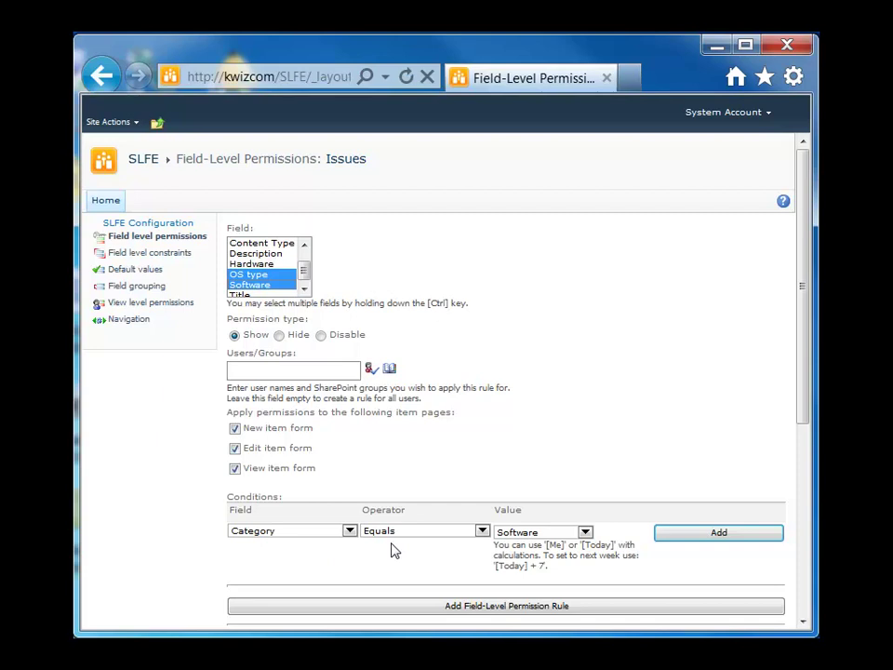
{"action": "left_click", "coordinate": [694, 535]}
{"action": "scroll", "coordinate": [807, 475], "scroll_direction": "down", "scroll_amount": 3}
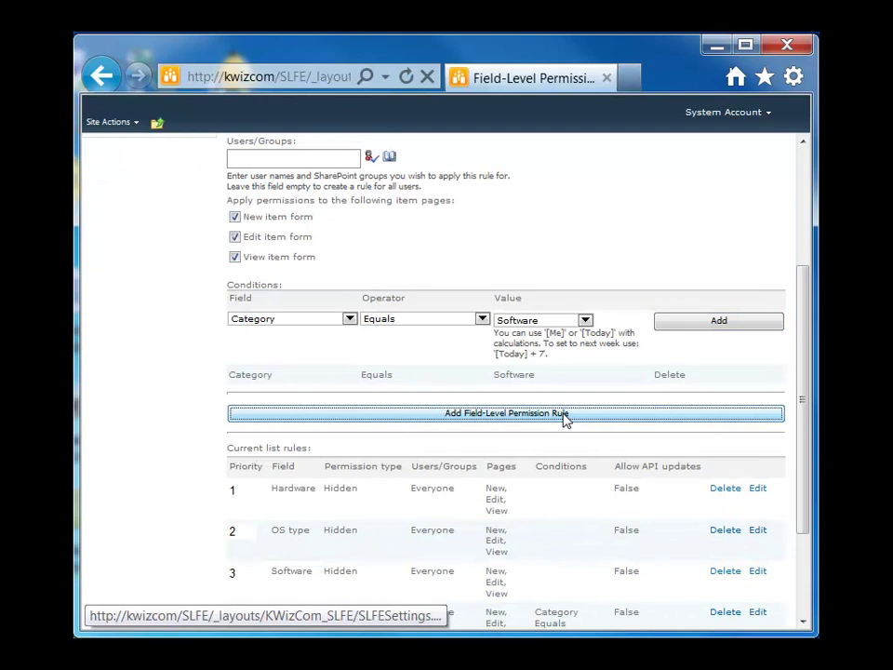
{"action": "left_click", "coordinate": [566, 414]}
{"action": "left_click_drag", "start_coordinate": [799, 386], "coordinate": [804, 522]}
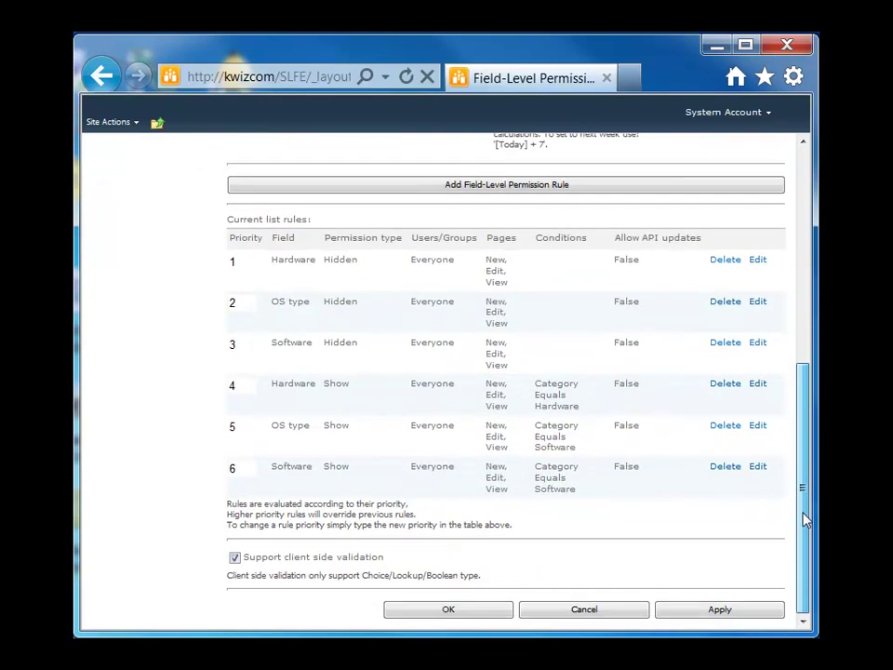
Step: Save the rules, start a new Issues item, and set its Category to Software
{"action": "left_click", "coordinate": [451, 611]}
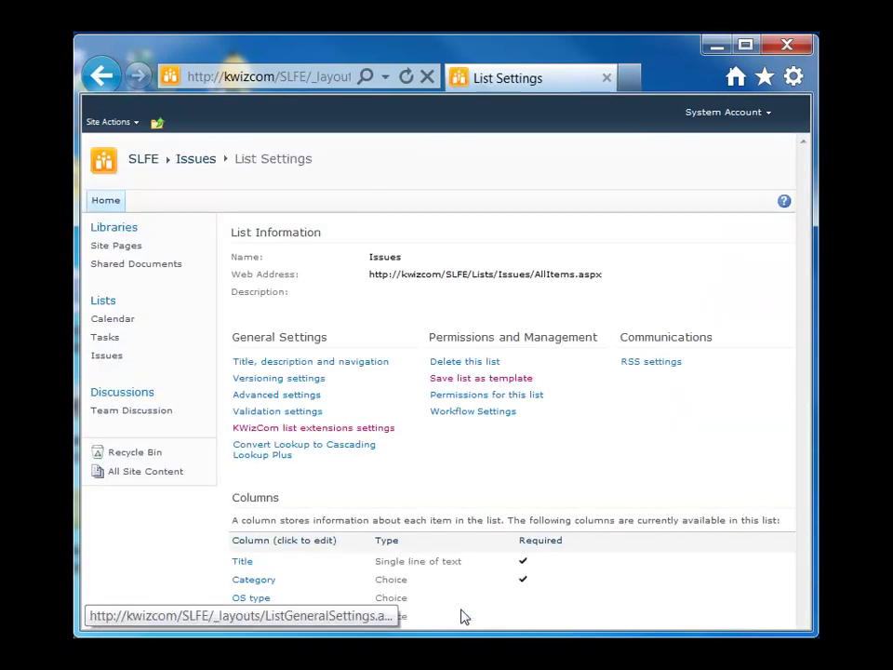
{"action": "left_click", "coordinate": [201, 167]}
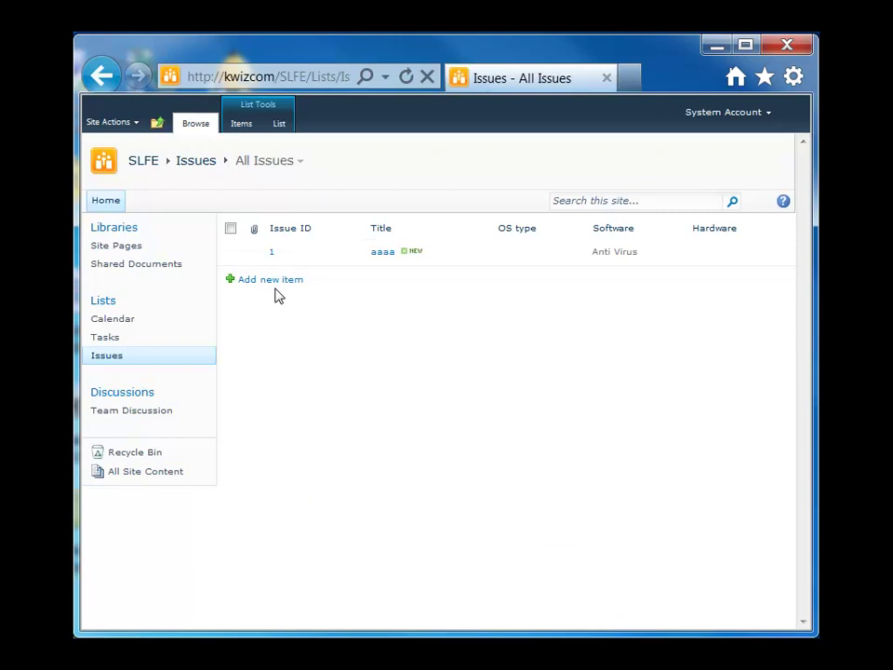
{"action": "left_click", "coordinate": [276, 282]}
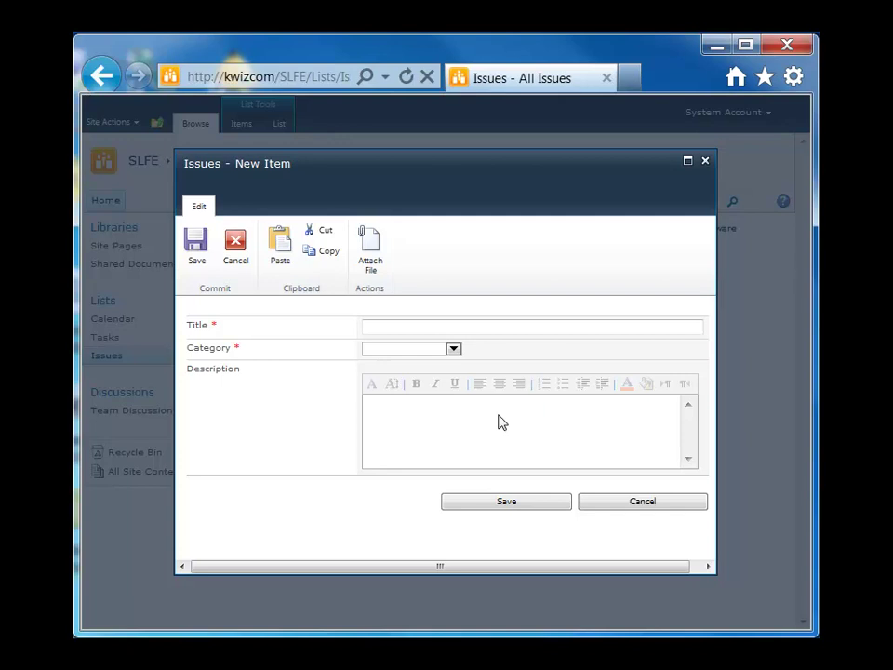
{"action": "left_click", "coordinate": [453, 348]}
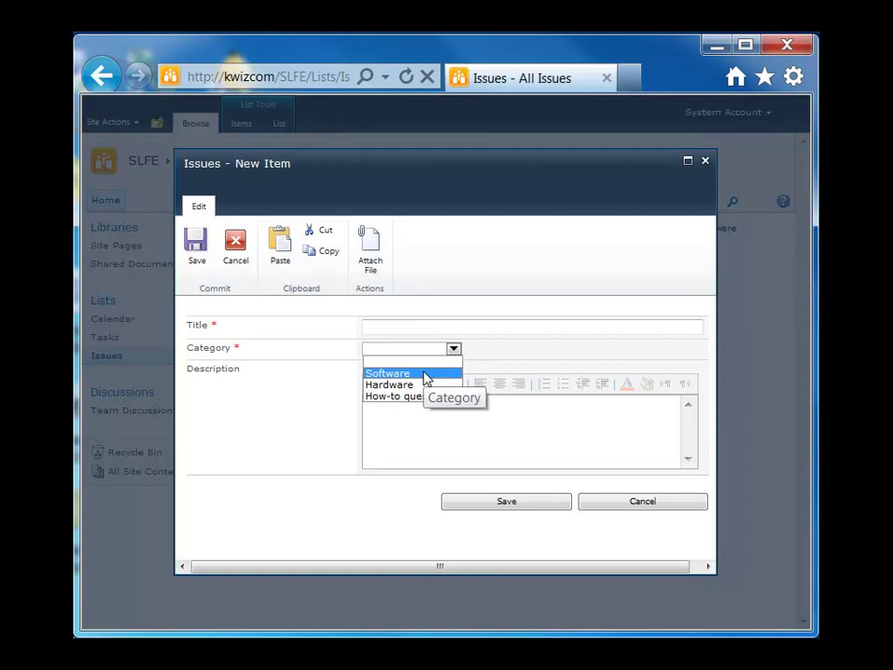
{"action": "left_click", "coordinate": [424, 373]}
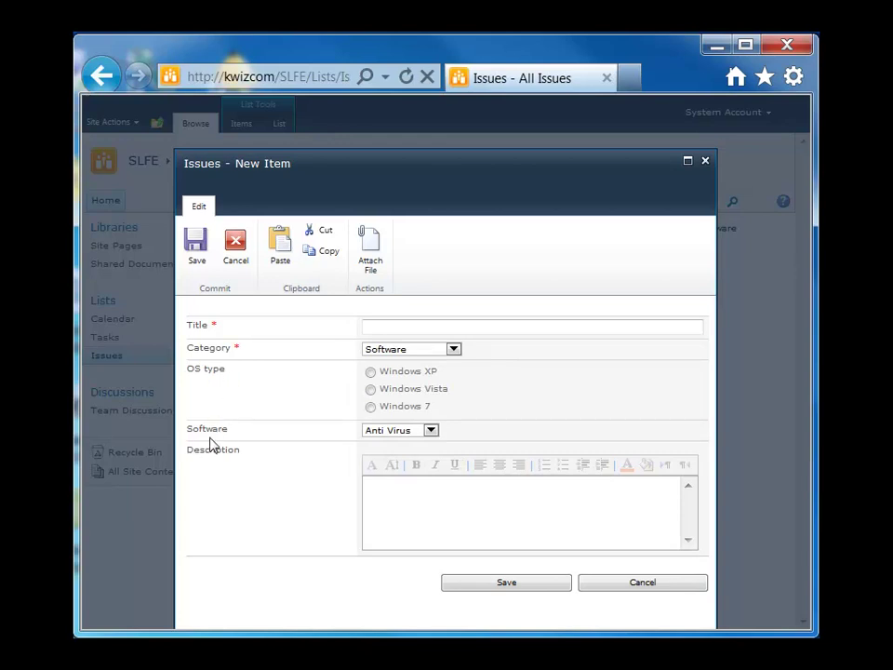
Step: Switch the new item's Category to Hardware and view the Hardware field's options
{"action": "left_click", "coordinate": [453, 351]}
{"action": "left_click", "coordinate": [434, 386]}
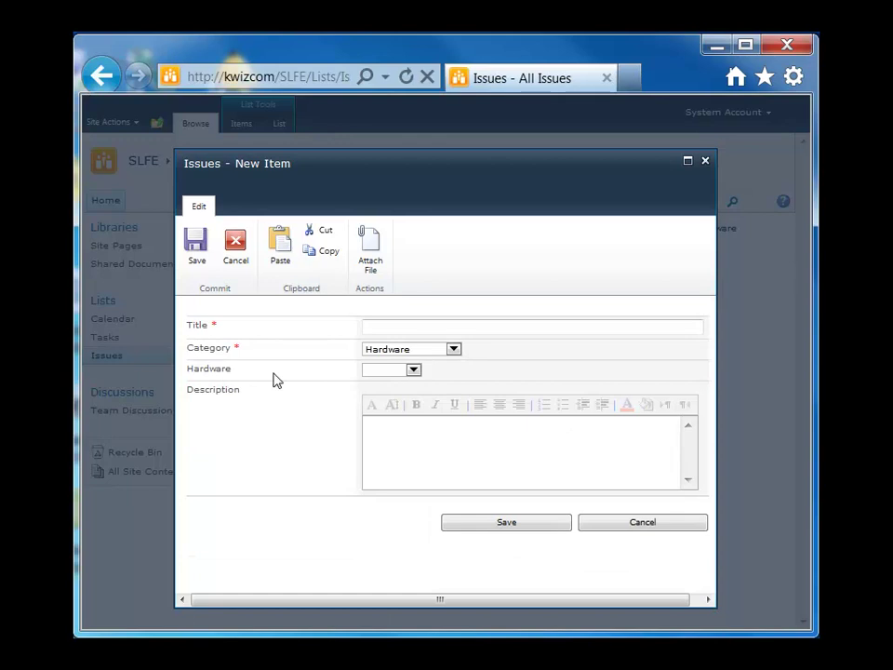
{"action": "left_click", "coordinate": [386, 371]}
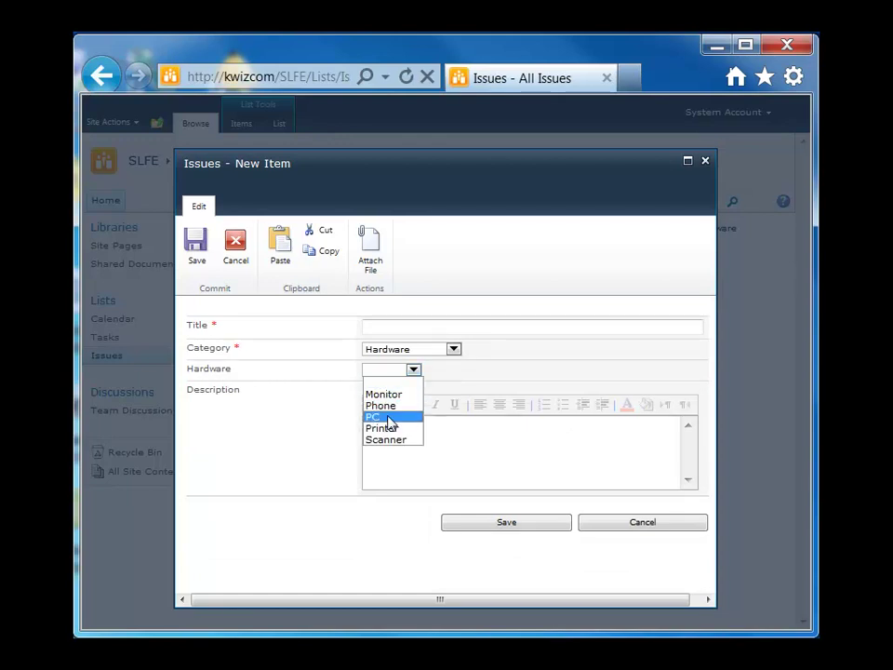